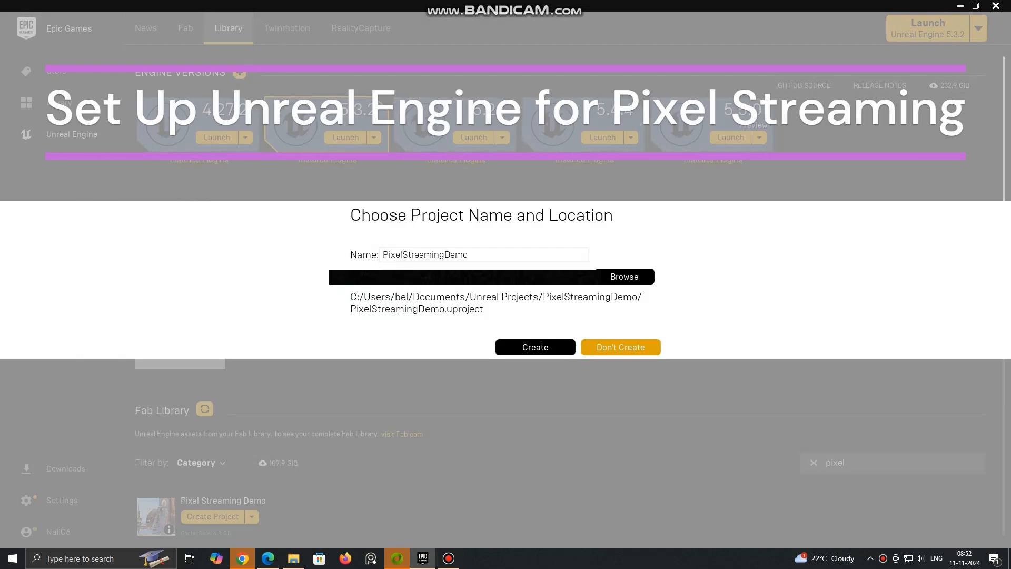
# Dismiss the Choose Project dialog and launch the Pixel Streaming demo from My Projects
pyautogui.click(620, 347)
pyautogui.doubleClick(361, 308)
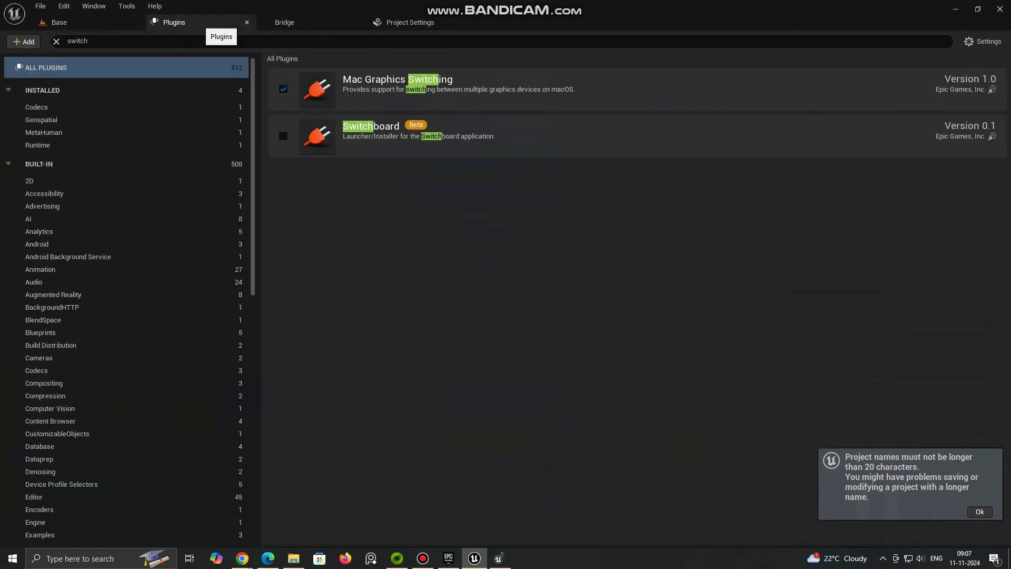
# Tick the beta Switchboard plugin in Plugins, confirm the warning, and restart the editor
pyautogui.doubleClick(77, 41)
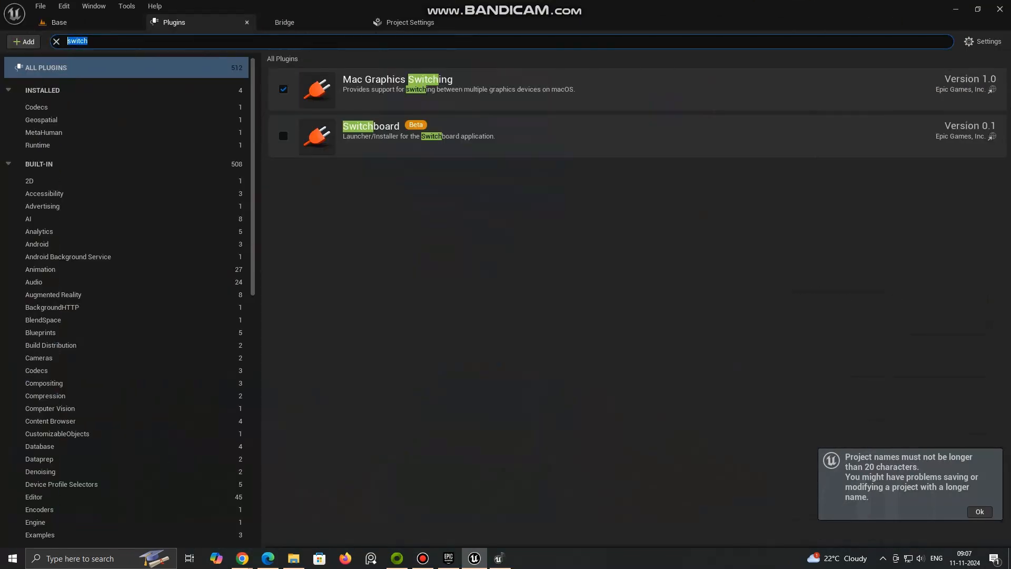
pyautogui.click(283, 136)
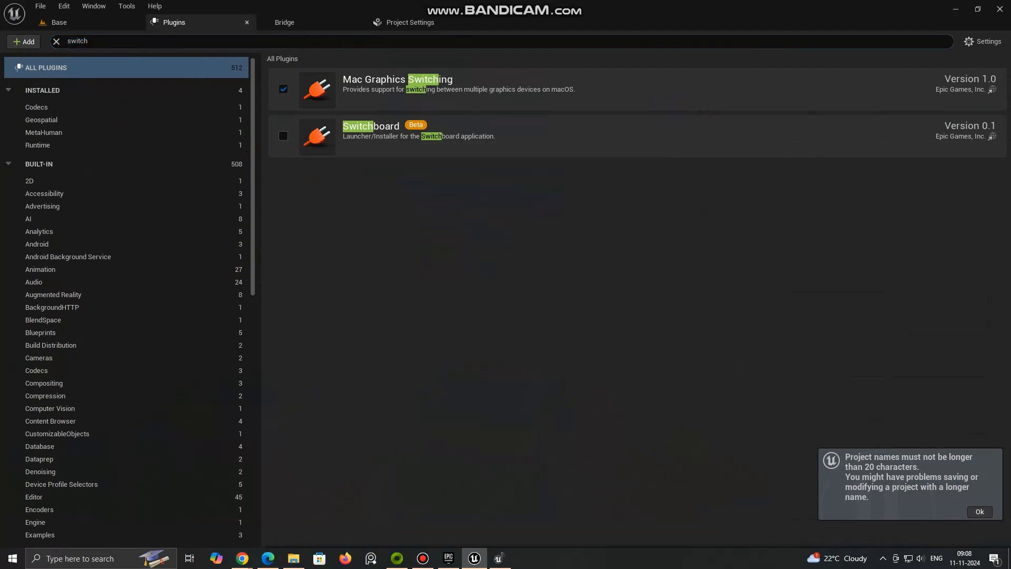
pyautogui.click(593, 308)
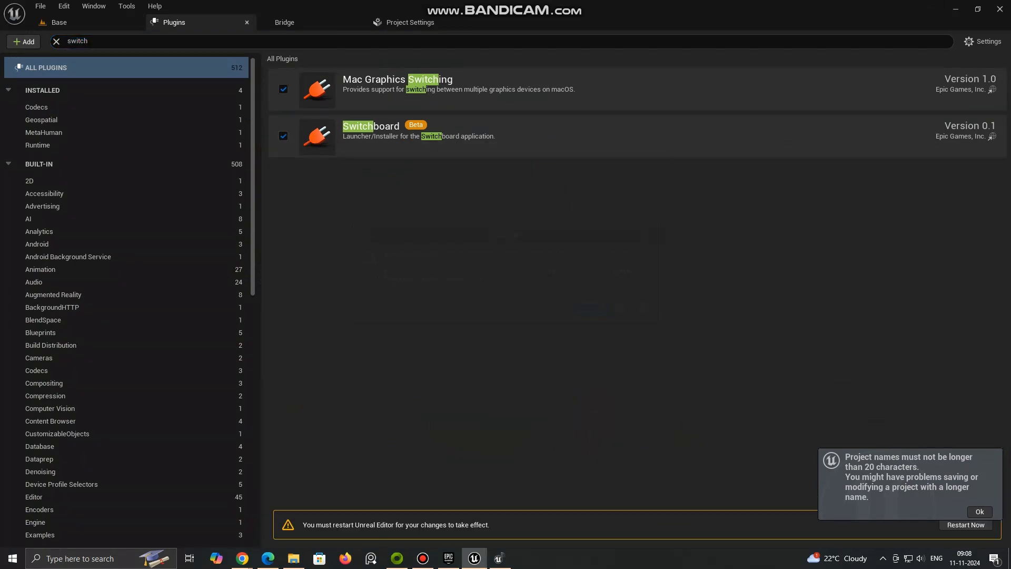
pyautogui.write('pixel')
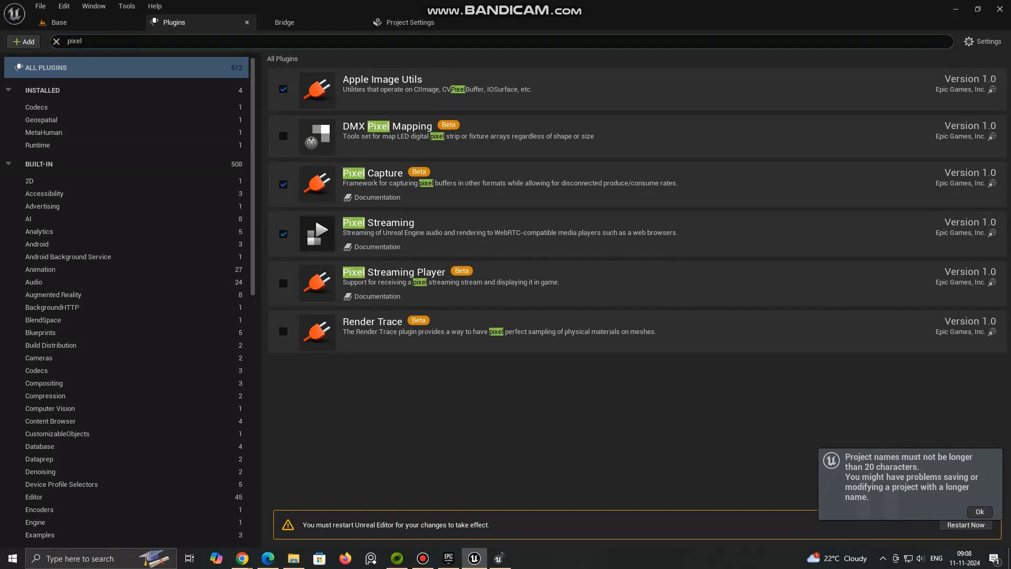
pyautogui.hotkey('ctrl', 'a')
pyautogui.write('se')
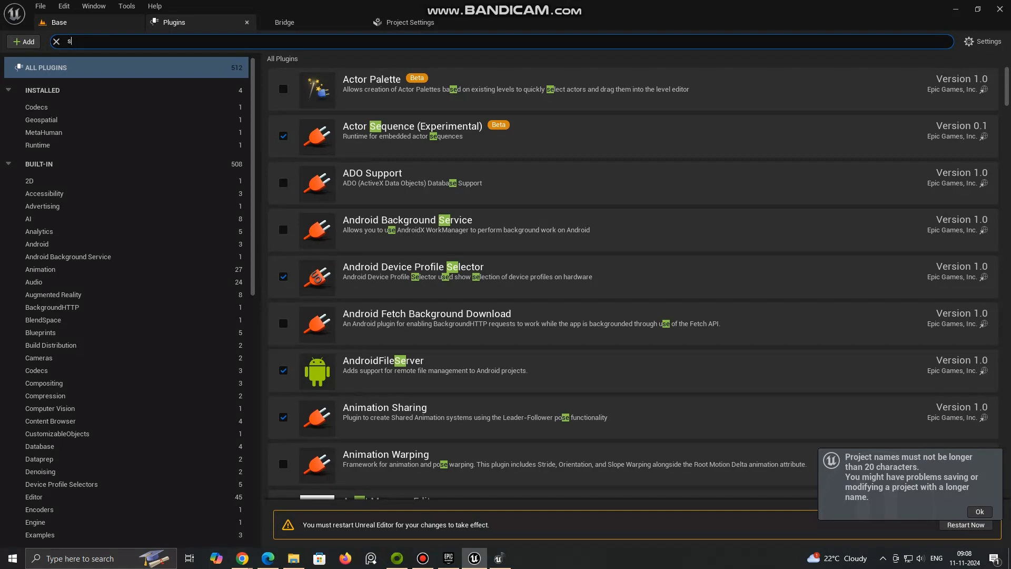
pyautogui.write('wi')
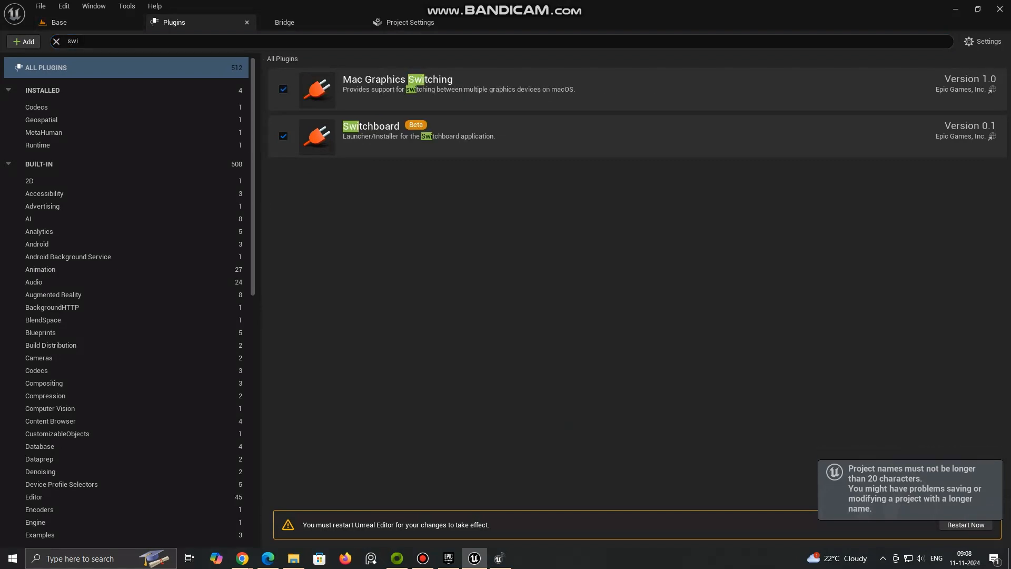
pyautogui.click(965, 525)
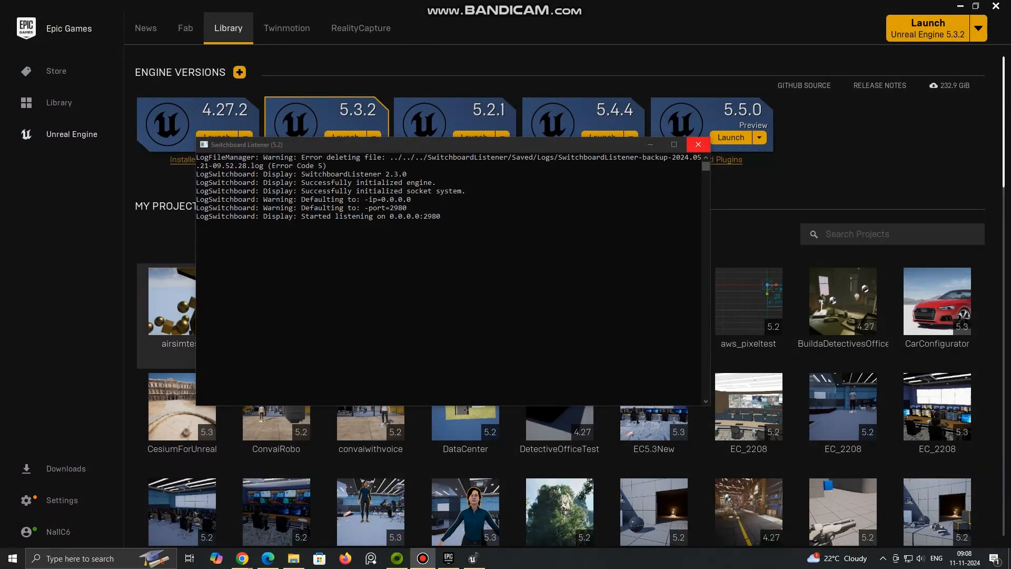
# Close the Listener console, launch Switchboard and install its required Python dependencies
pyautogui.click(698, 145)
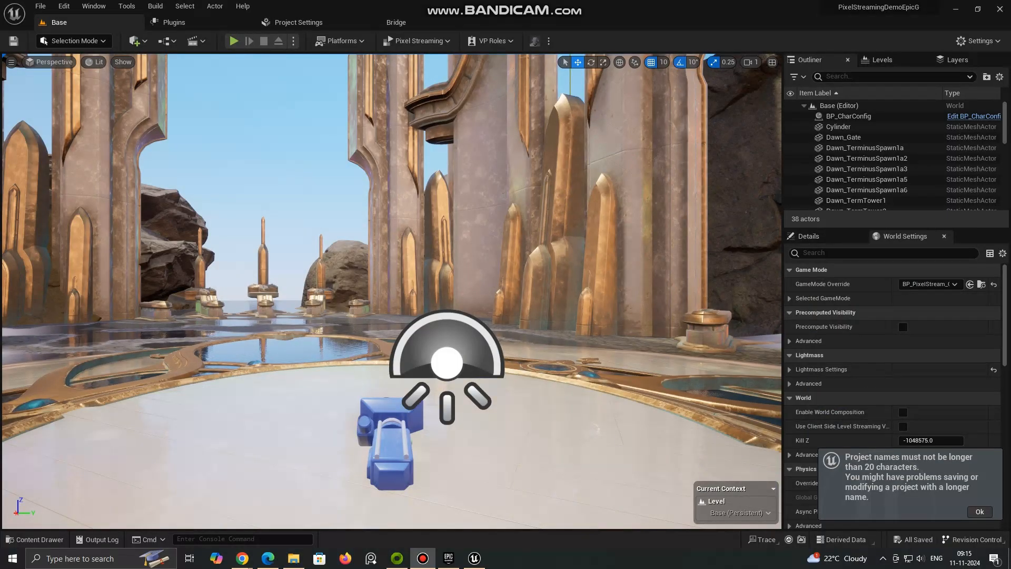
pyautogui.click(535, 41)
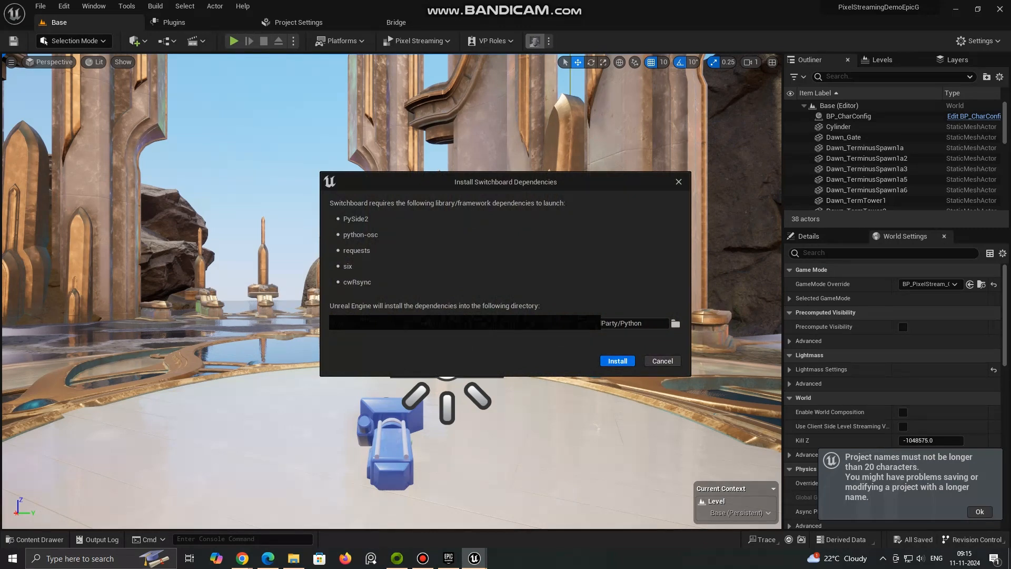
pyautogui.click(617, 360)
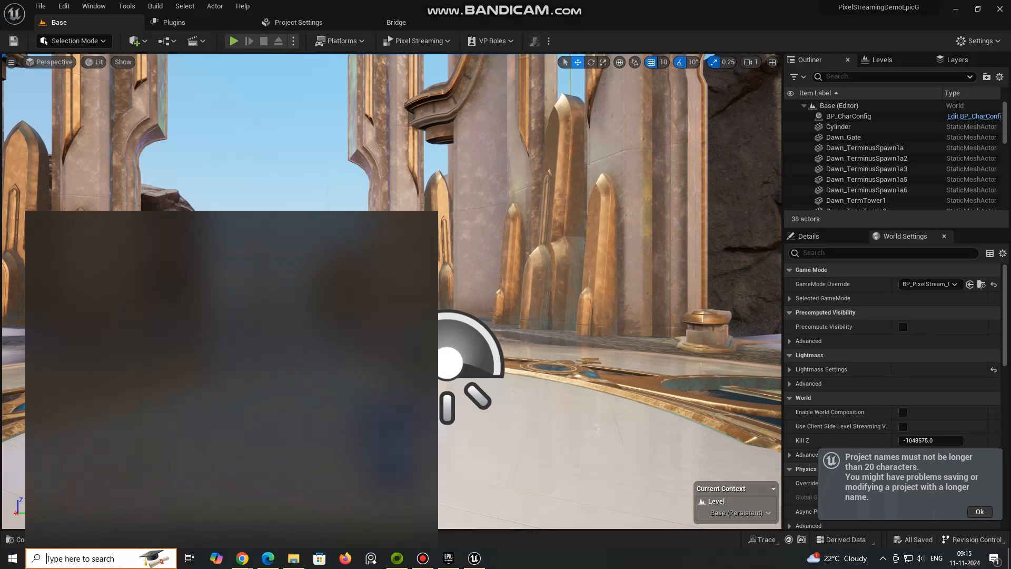
pyautogui.write('swit')
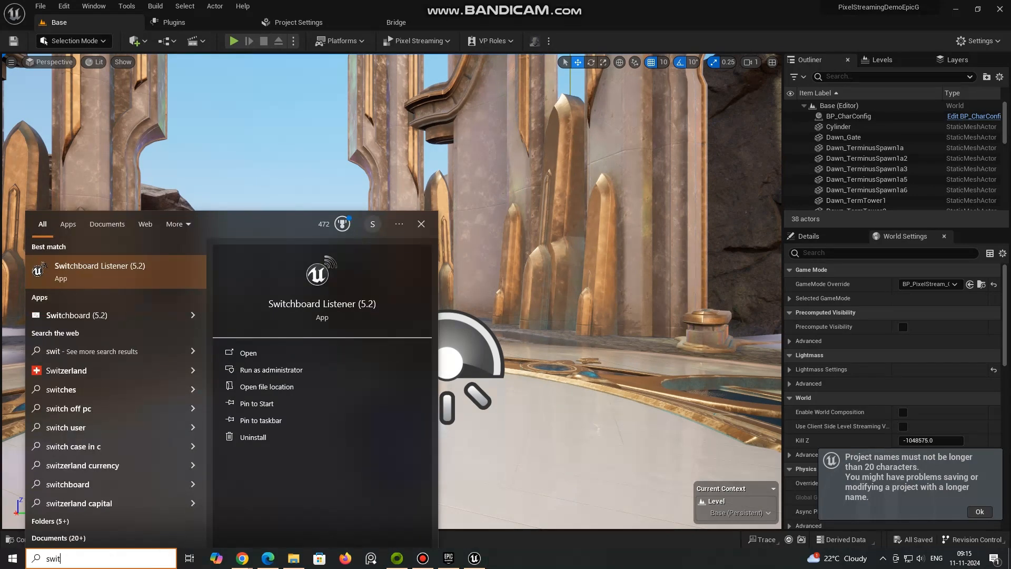
# Run Switchboard Listener from Windows search and connect the Node_1 device in Switchboard
pyautogui.press('Return')
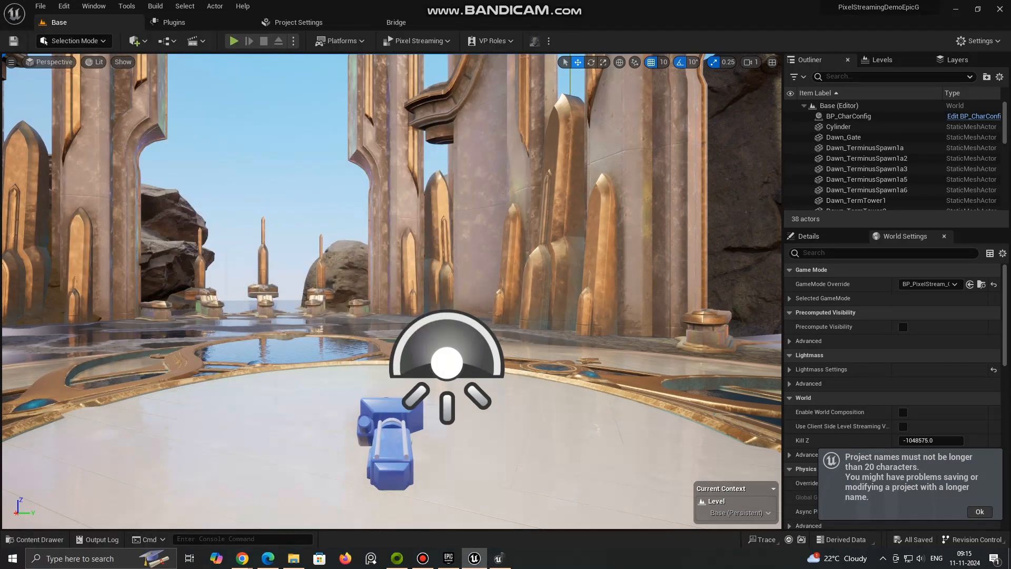
pyautogui.moveTo(473, 238); pyautogui.dragTo(427, 238, button='right')
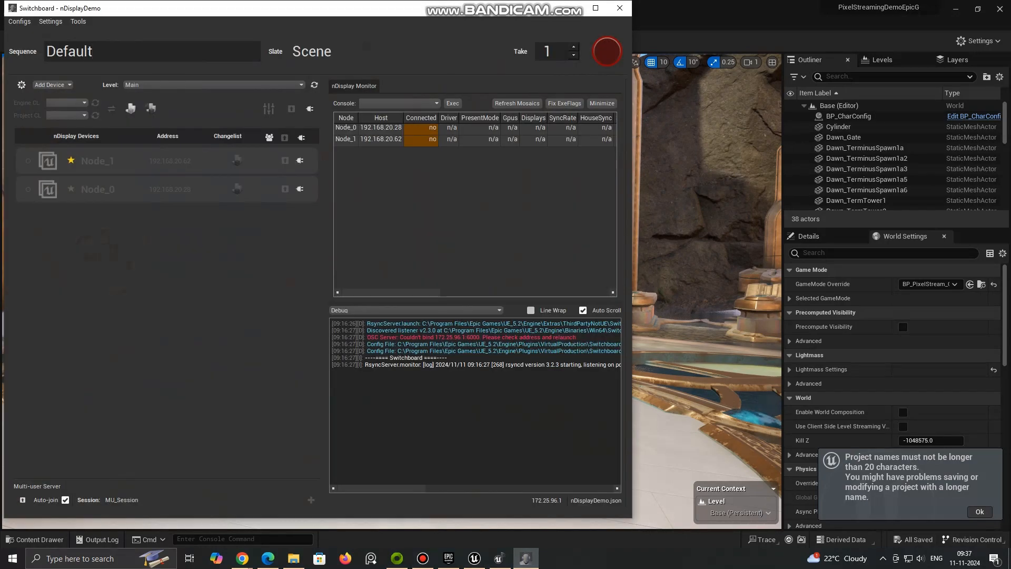
pyautogui.click(300, 161)
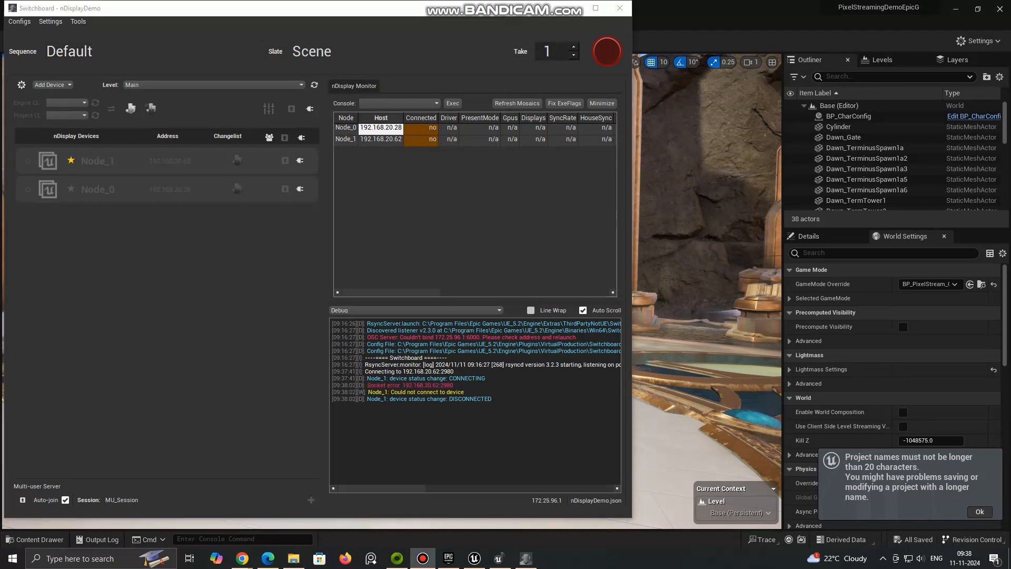
# Return to the editor and open the 192.168.20.28 signalling server stream from the Pixel Streaming menu
pyautogui.click(525, 558)
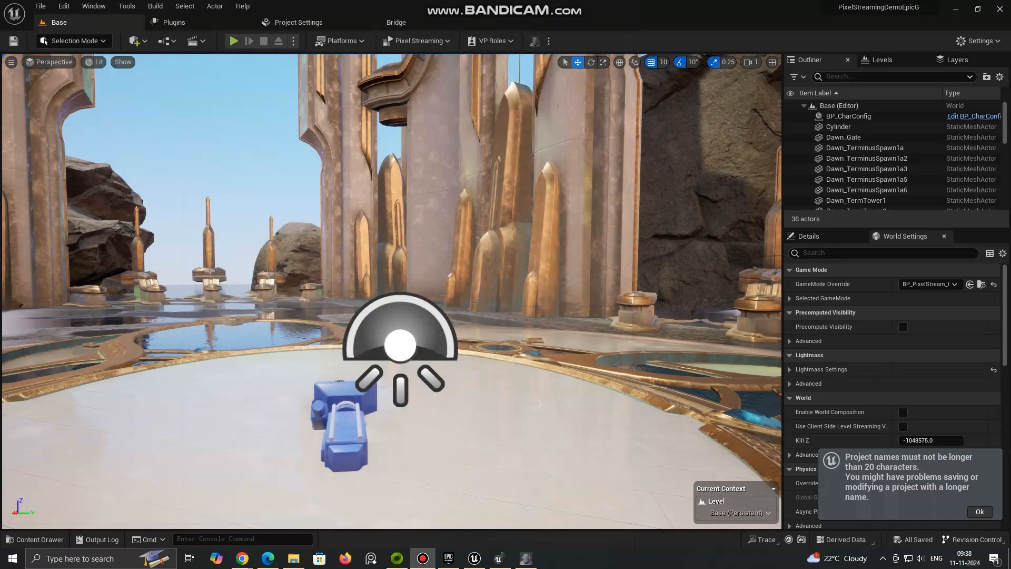
pyautogui.click(417, 40)
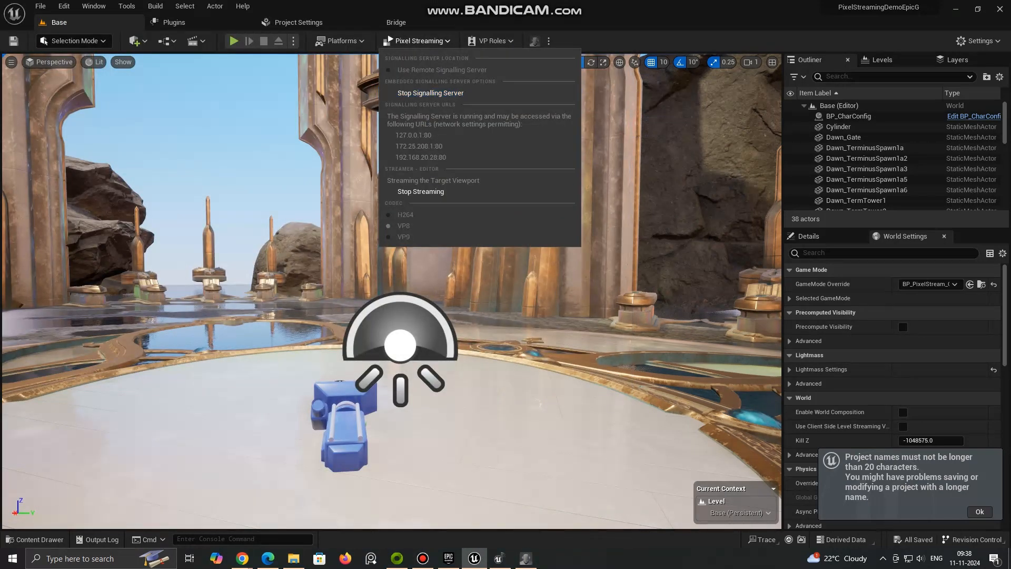
pyautogui.click(475, 559)
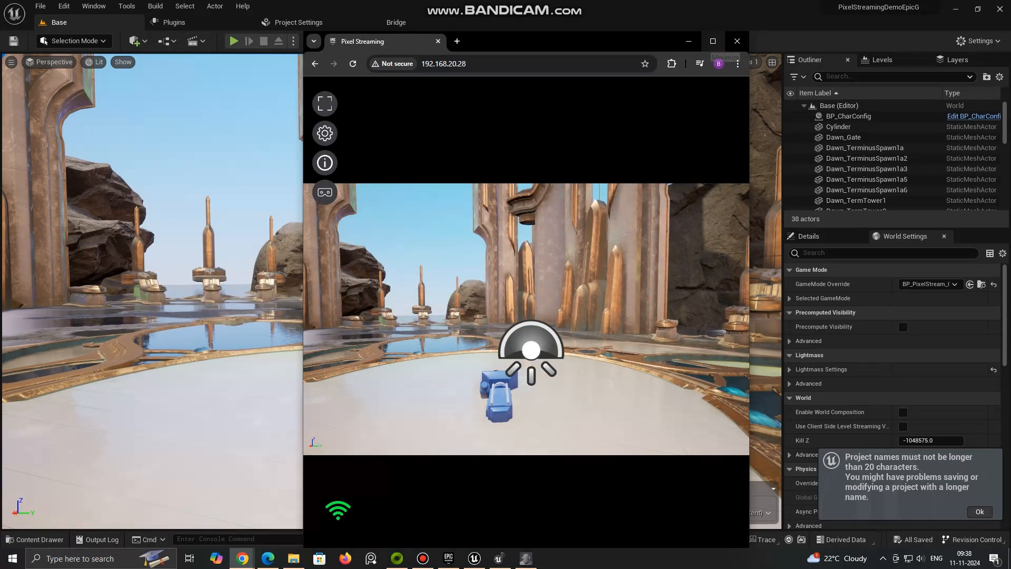
# Snap Chrome right and the editor left, then fly the viewport camera through the plaza mirrored in the stream
pyautogui.press('super+Right')
pyautogui.press('Return')
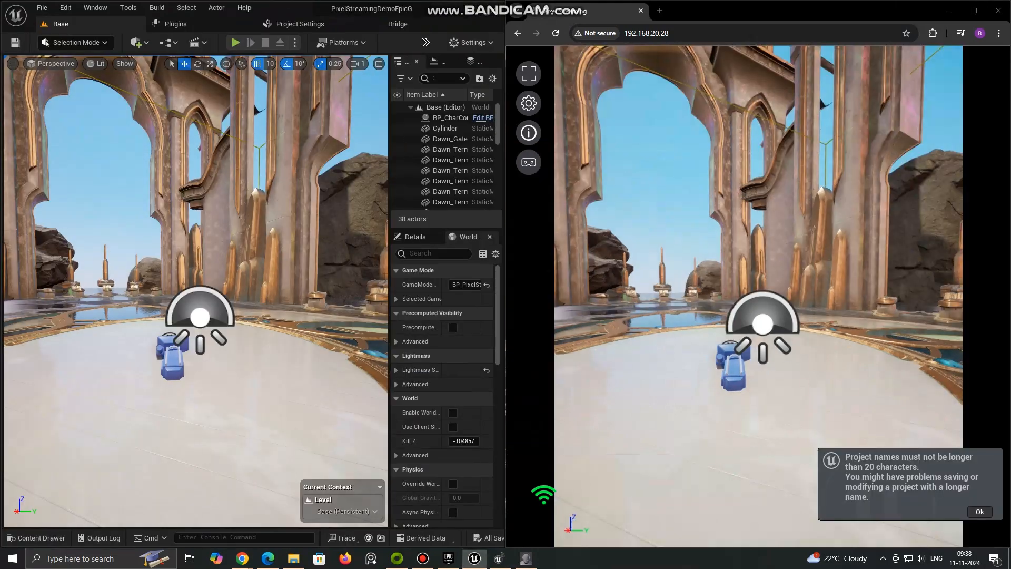
pyautogui.moveTo(198, 237)
pyautogui.mouseDown(button='right')
pyautogui.moveTo(182, 245)
pyautogui.moveTo(198, 198)
pyautogui.mouseUp(button='right')
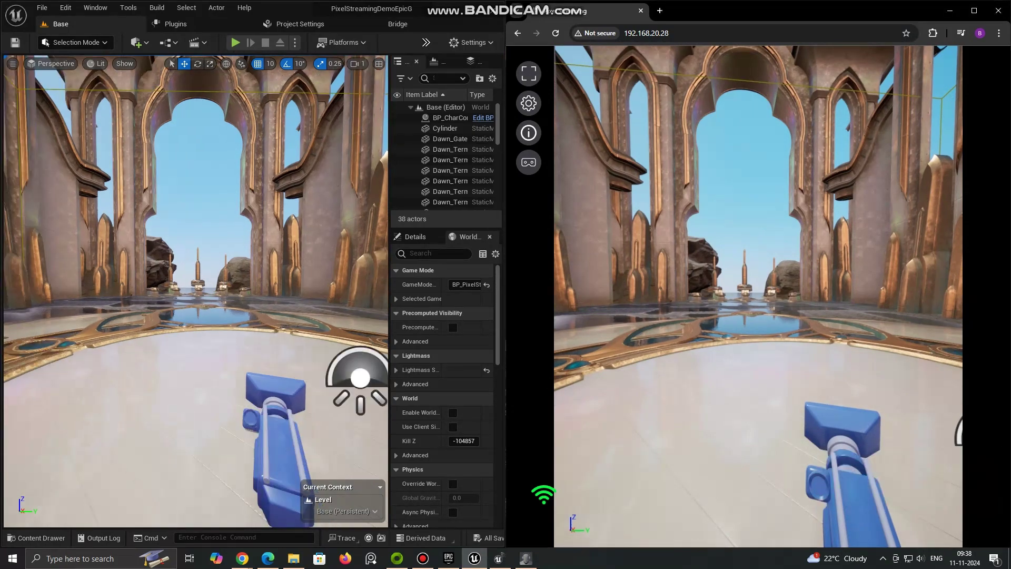
pyautogui.moveTo(197, 237)
pyautogui.mouseDown(button='right')
pyautogui.moveTo(182, 222)
pyautogui.moveTo(213, 261)
pyautogui.mouseUp(button='right')
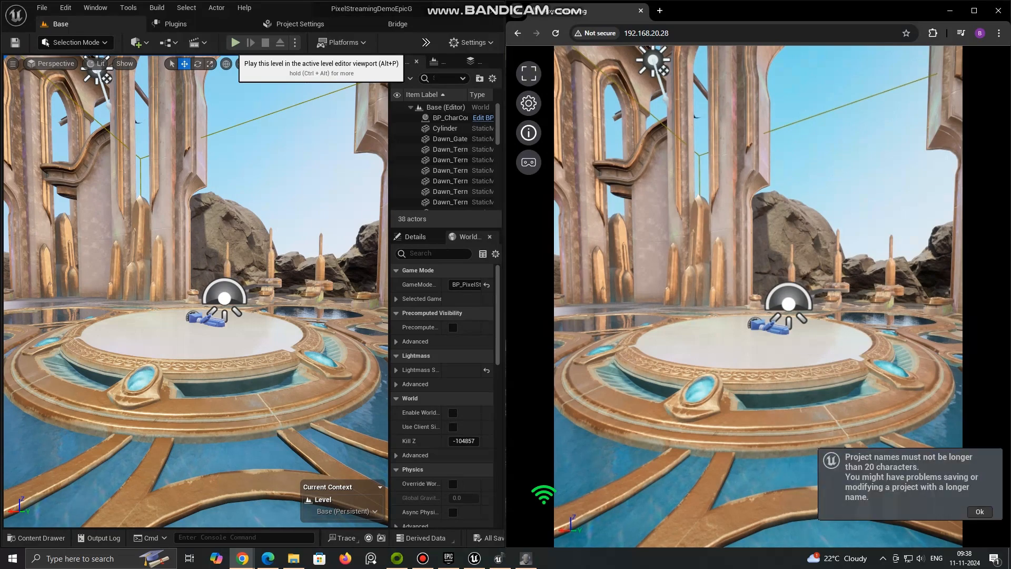
# Play the level with game-view camera control, watch it stream live, then end the session with Escape
pyautogui.click(235, 42)
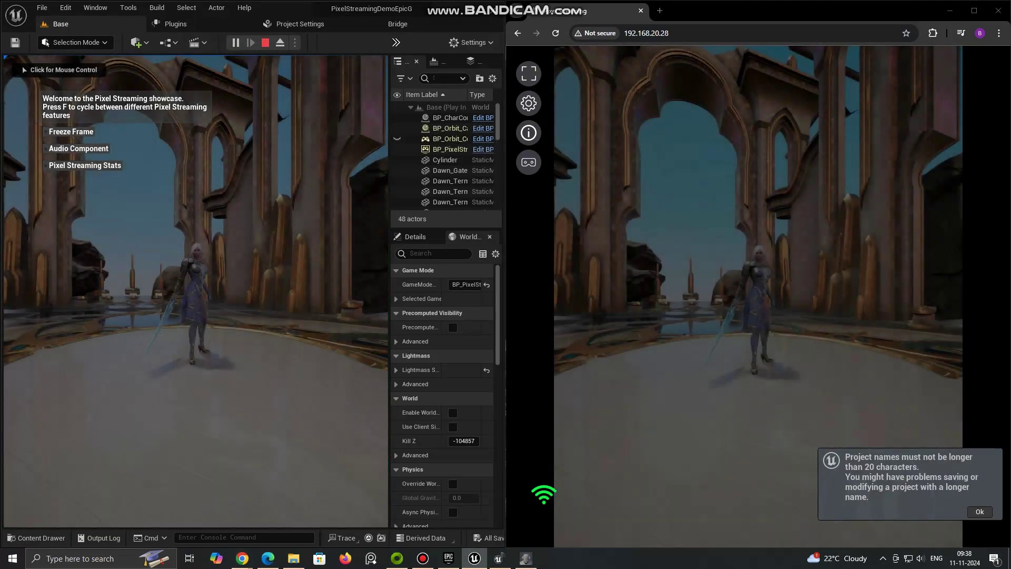
pyautogui.click(197, 277)
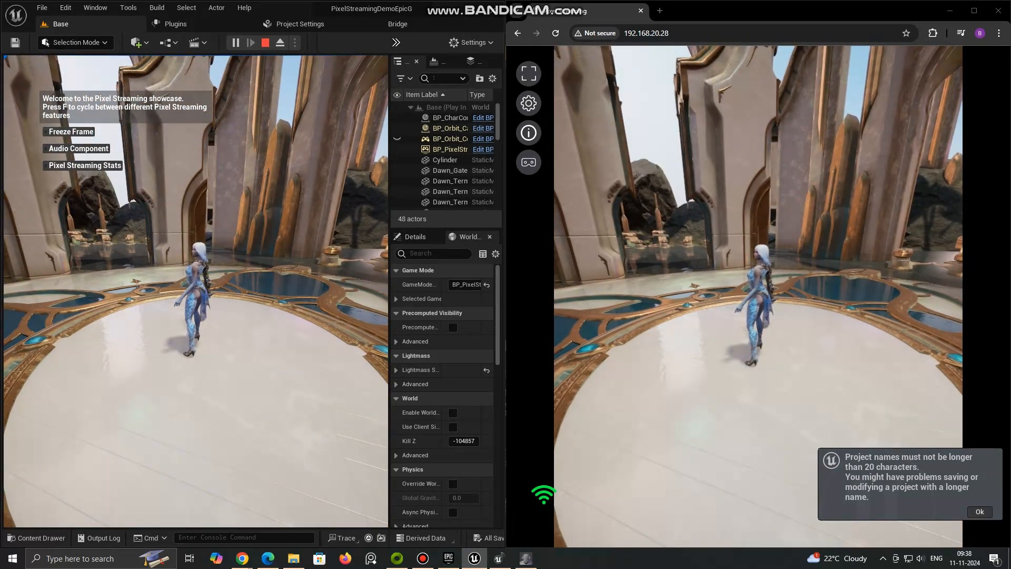
pyautogui.press('Escape')
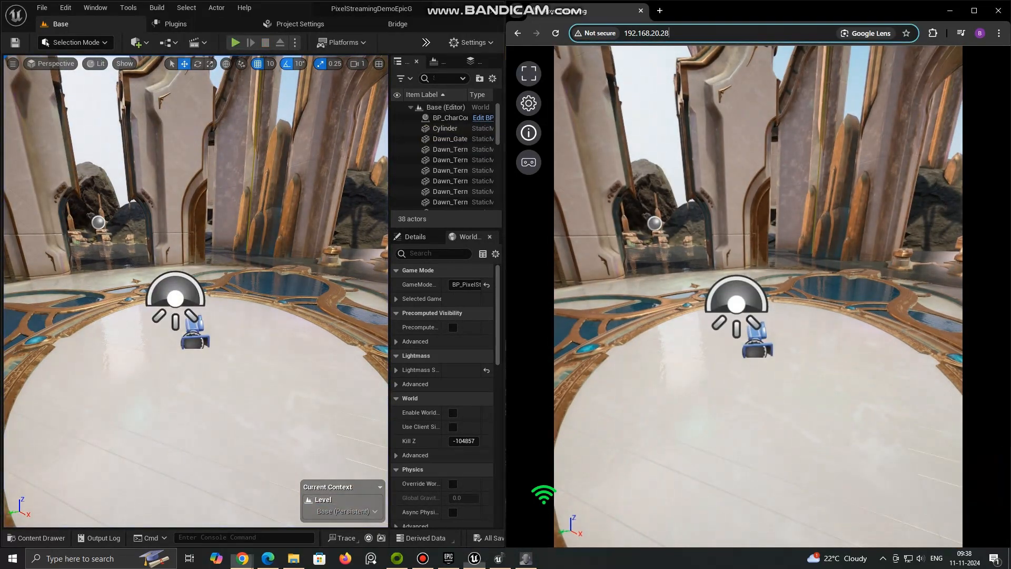